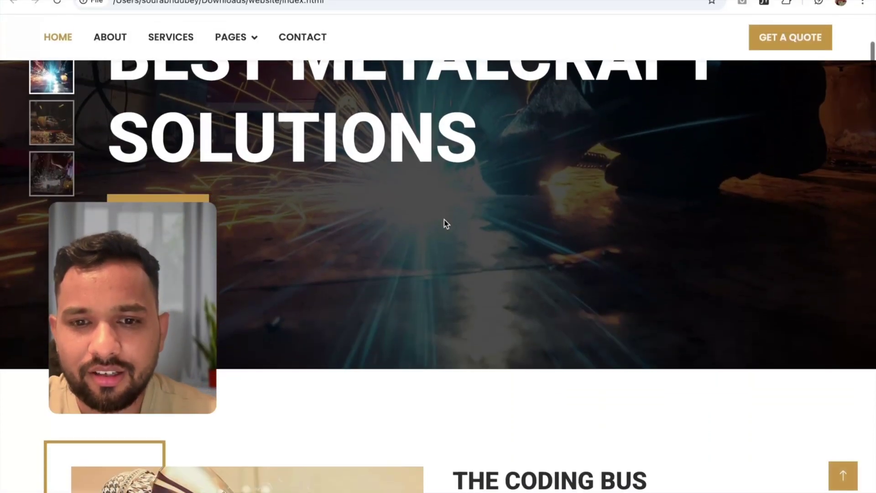
{"action": "scroll", "coordinate": [444, 219], "scroll_direction": "down", "scroll_amount": 3}
{"action": "scroll", "coordinate": [444, 219], "scroll_direction": "down", "scroll_amount": 3}
{"action": "scroll", "coordinate": [444, 219], "scroll_direction": "down", "scroll_amount": 2}
{"action": "scroll", "coordinate": [444, 218], "scroll_direction": "down", "scroll_amount": 3}
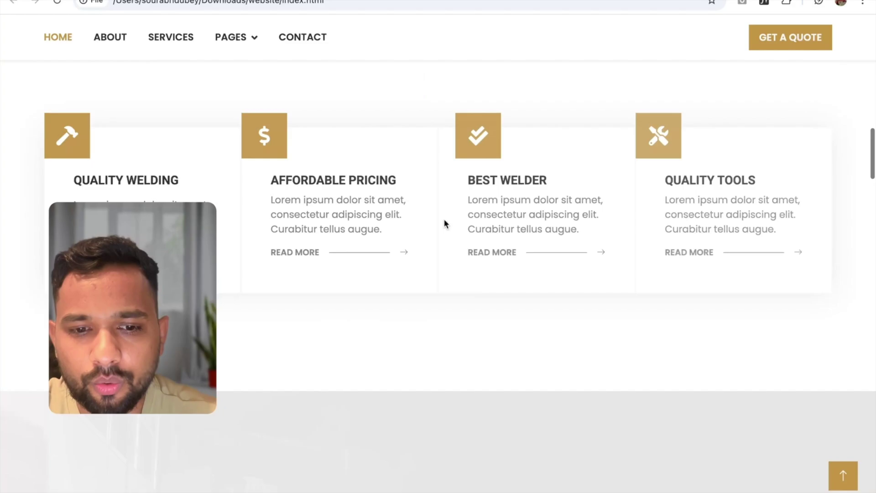
{"action": "scroll", "coordinate": [444, 218], "scroll_direction": "down", "scroll_amount": 3}
{"action": "scroll", "coordinate": [444, 219], "scroll_direction": "down", "scroll_amount": 2}
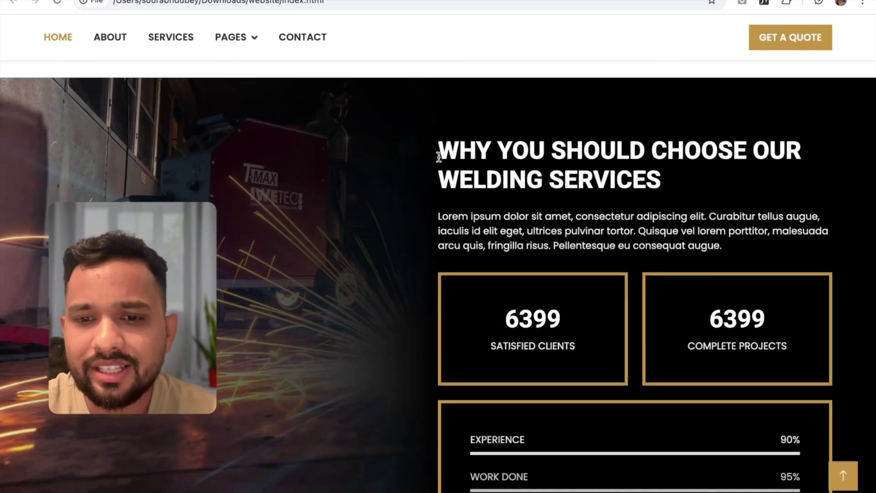
Inspect the 'Why you should choose our welding services' heading, then reload to restore it.
{"action": "triple_click", "coordinate": [519, 167]}
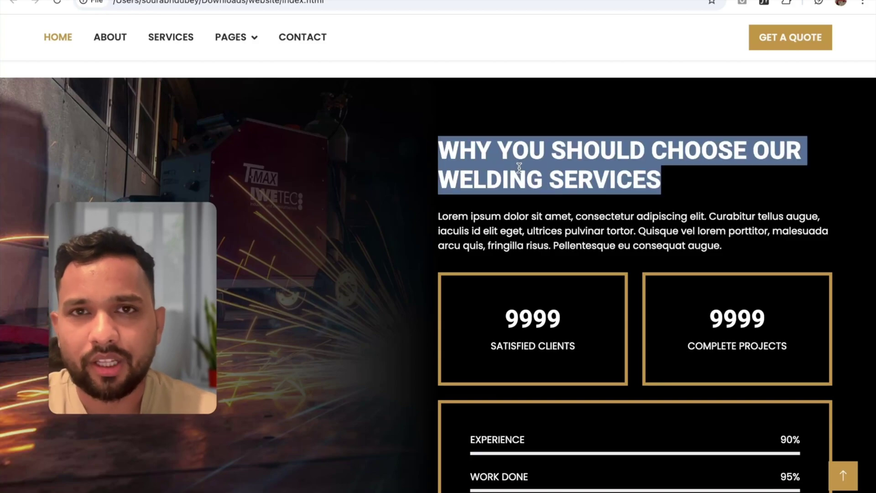
{"action": "left_click", "coordinate": [481, 157]}
{"action": "right_click", "coordinate": [480, 157]}
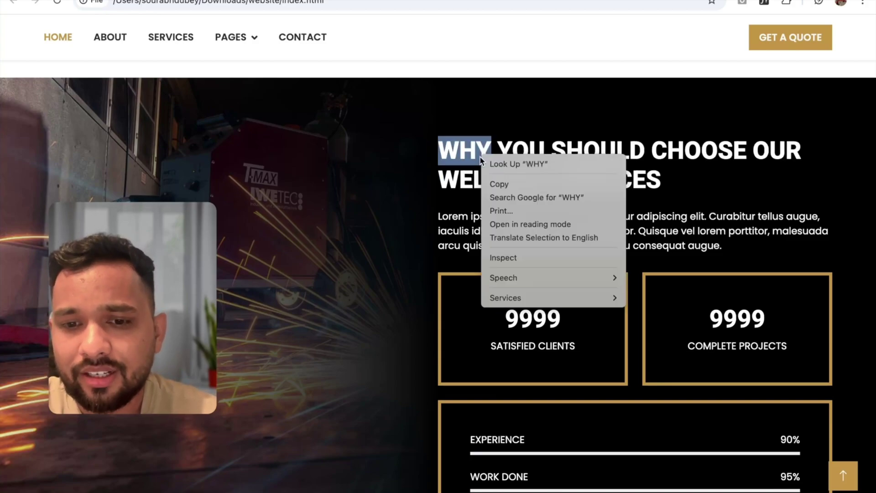
{"action": "left_click", "coordinate": [513, 257]}
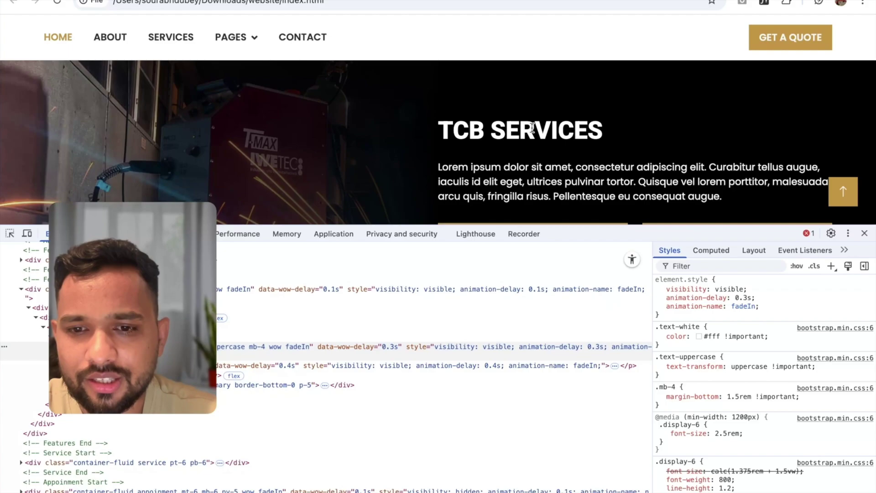
{"action": "left_click", "coordinate": [54, 5]}
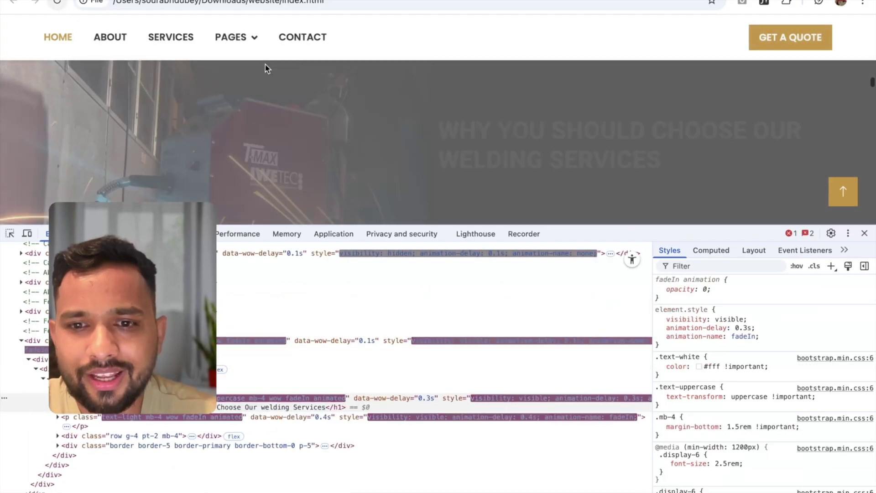
{"action": "triple_click", "coordinate": [552, 134]}
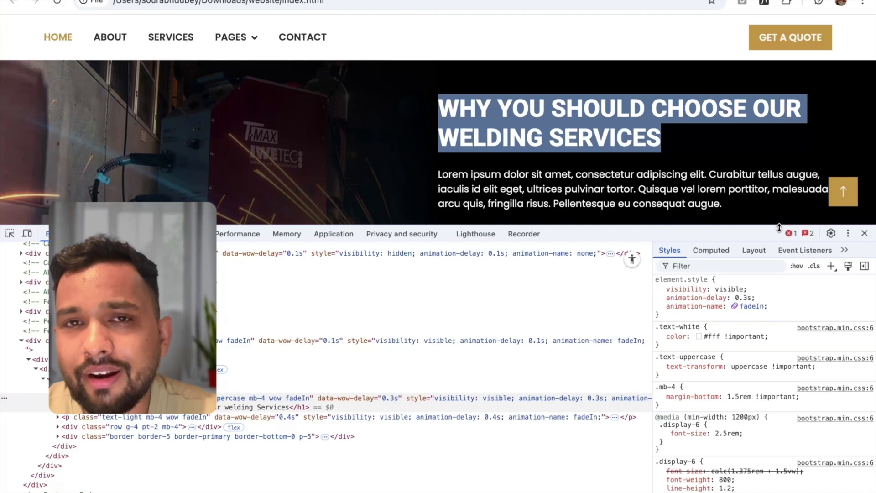
Add the Downloads/website folder as a DevTools workspace and allow it to edit files.
{"action": "left_click", "coordinate": [831, 235]}
{"action": "left_click", "coordinate": [37, 285]}
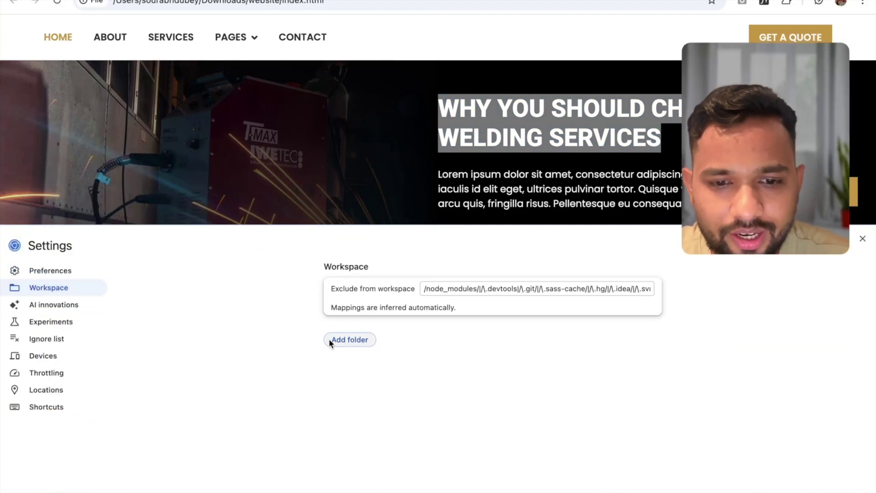
{"action": "left_click", "coordinate": [348, 339]}
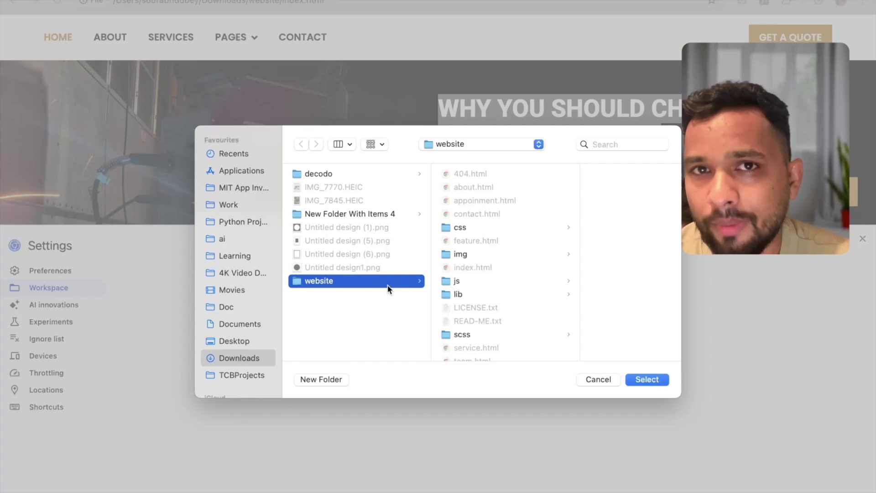
{"action": "left_click", "coordinate": [647, 380]}
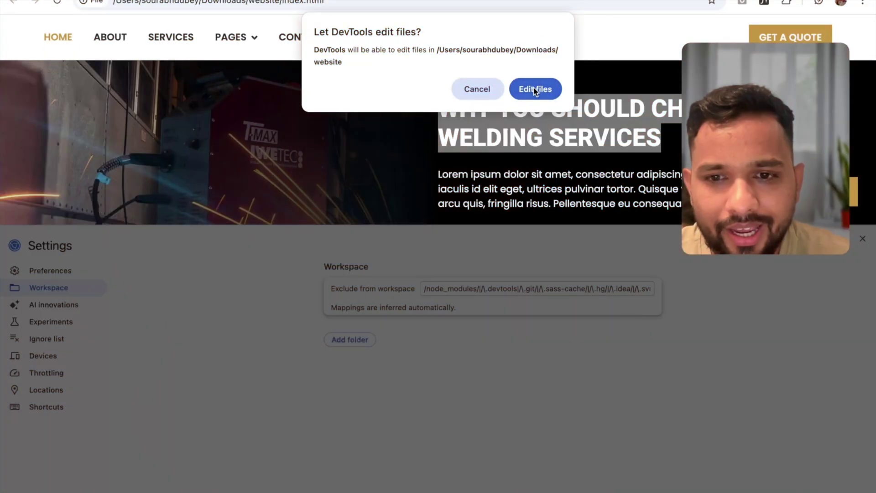
{"action": "left_click", "coordinate": [534, 87]}
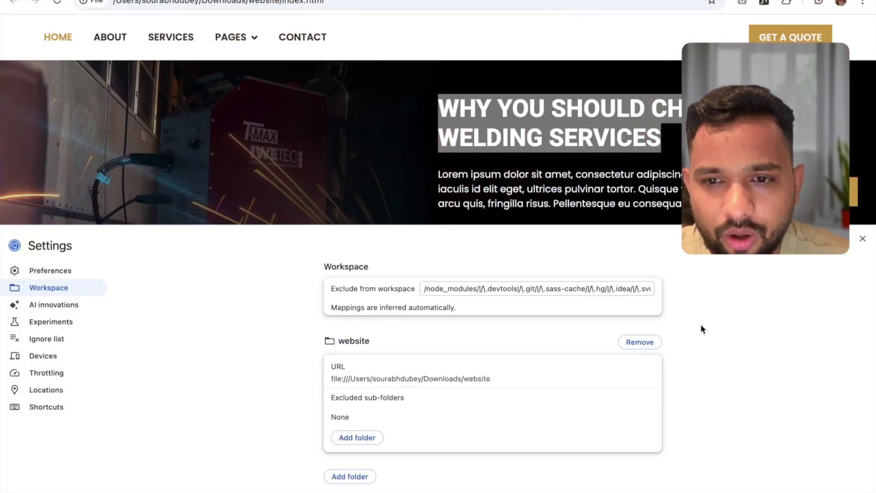
{"action": "left_click", "coordinate": [862, 238]}
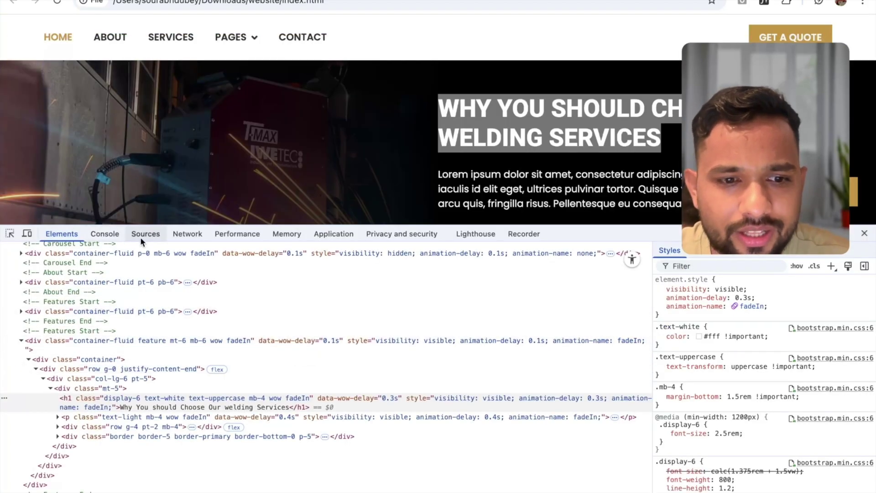
Open index.html from the website workspace in Sources and select its heading text.
{"action": "left_click", "coordinate": [144, 234]}
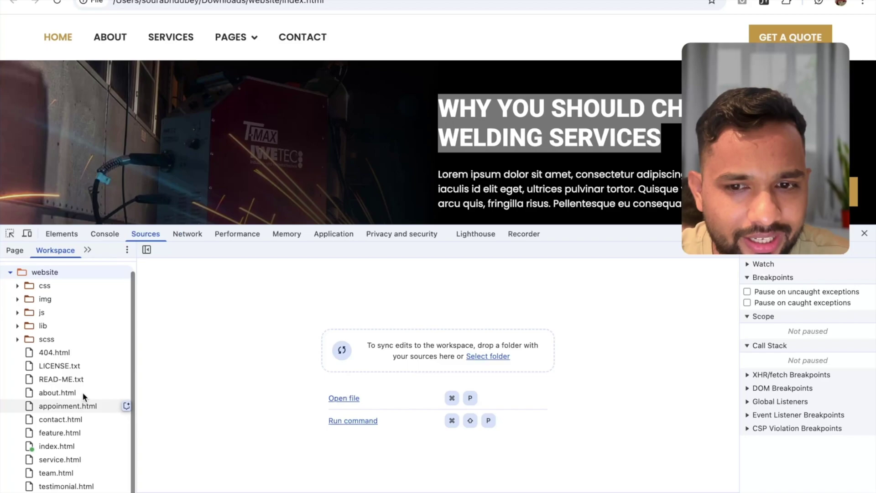
{"action": "left_click", "coordinate": [57, 446]}
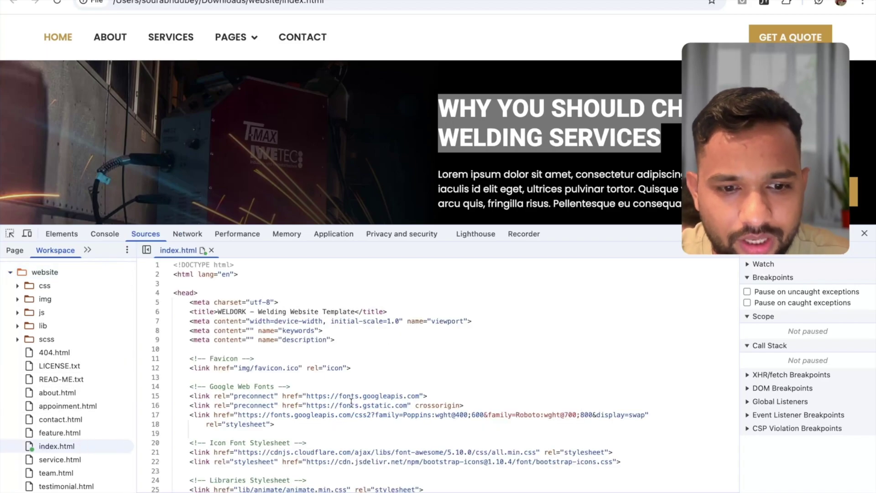
{"action": "double_click", "coordinate": [456, 111]}
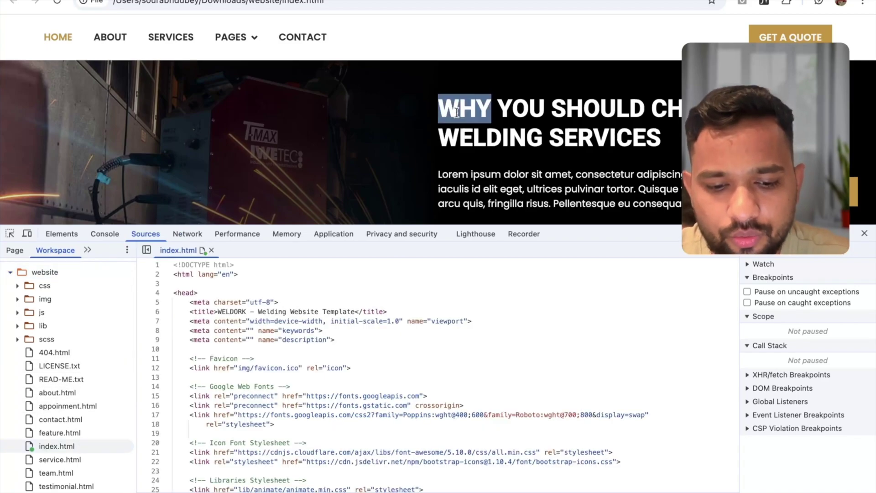
{"action": "triple_click", "coordinate": [457, 111]}
{"action": "left_click", "coordinate": [490, 290]}
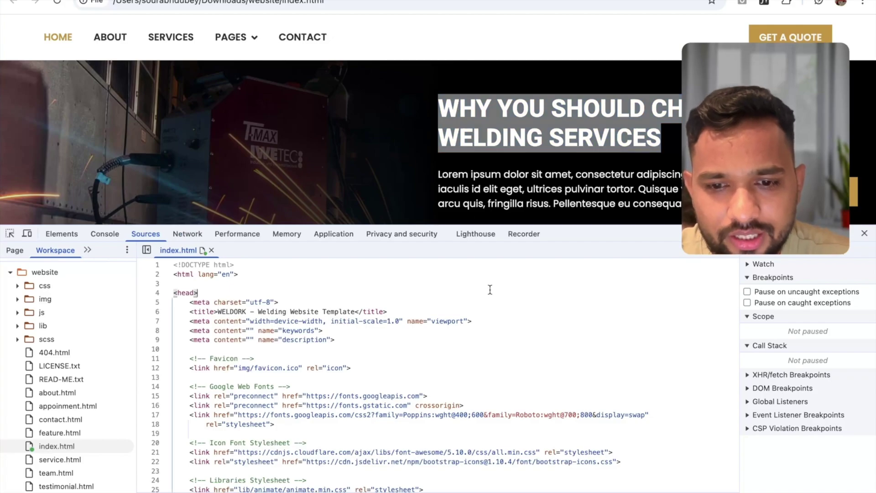
Find the heading text on line 274 of index.html and replace it with 'Hello World'.
{"action": "key", "text": "ctrl+f"}
{"action": "type", "text": "Why You should Choose Our welding Services"}
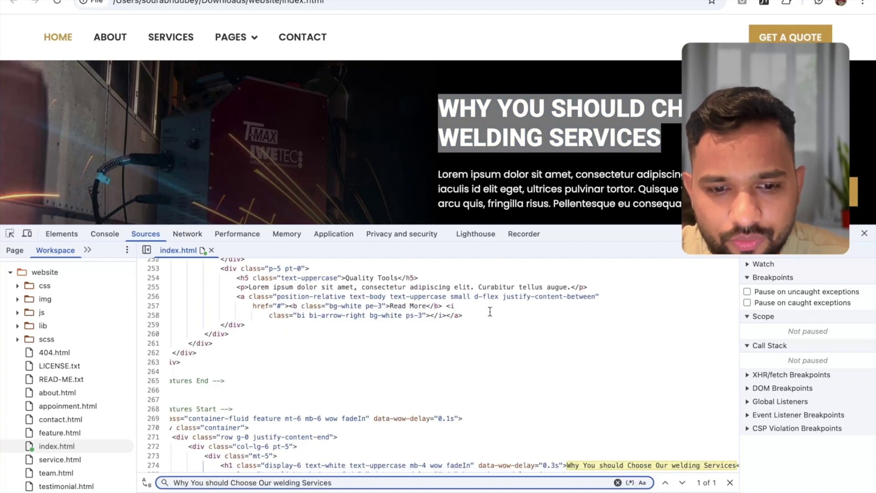
{"action": "scroll", "coordinate": [490, 311], "scroll_direction": "down", "scroll_amount": 3}
{"action": "scroll", "coordinate": [499, 389], "scroll_direction": "down", "scroll_amount": 2}
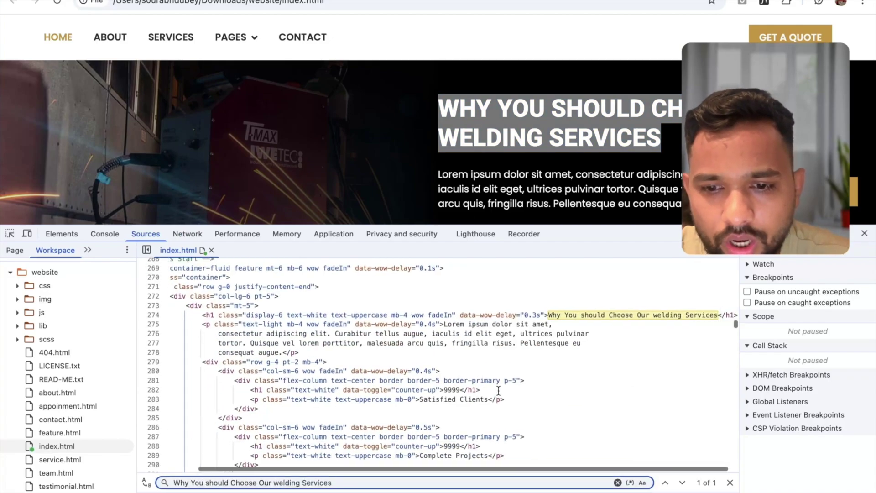
{"action": "left_click", "coordinate": [550, 315]}
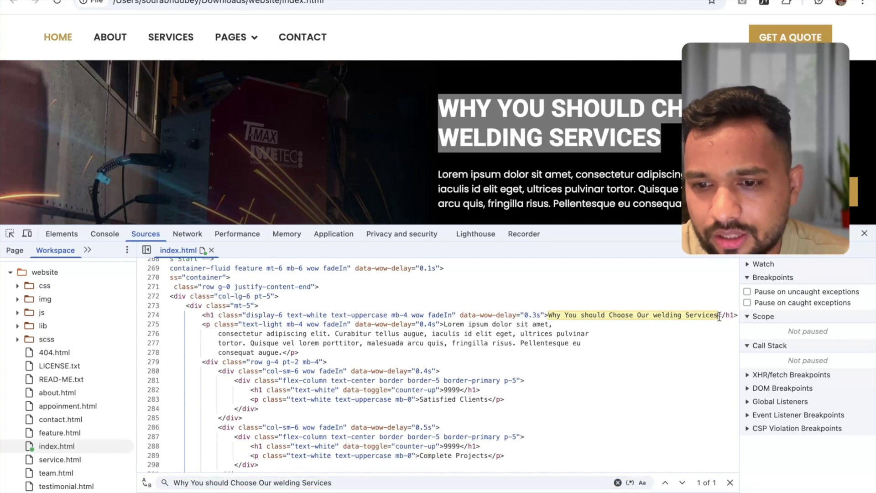
{"action": "key", "text": "BackSpace"}
{"action": "type", "text": "Why You should Choose  welding Services"}
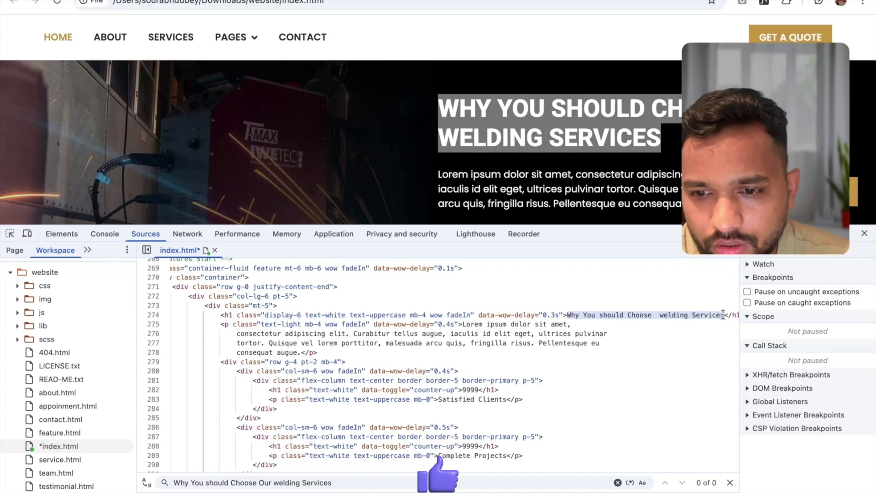
{"action": "key", "text": "BackSpace"}
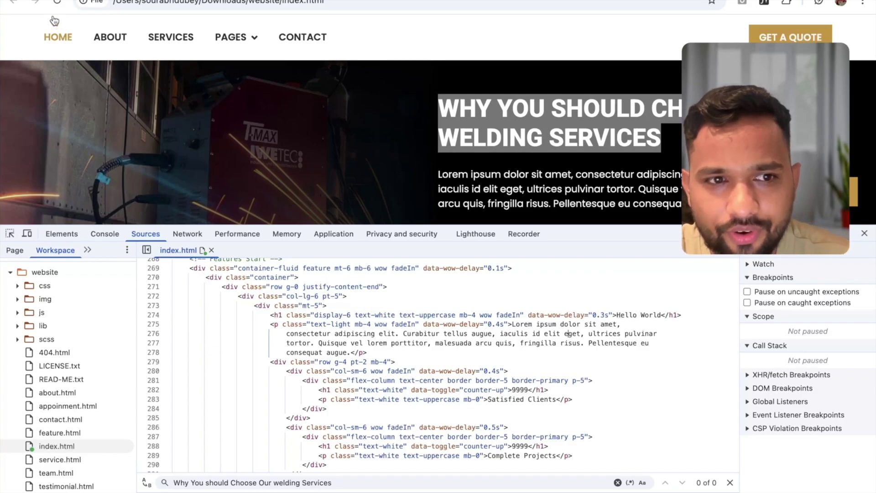
Reload the welding page to show the saved 'HELLO WORLD' heading.
{"action": "left_click", "coordinate": [56, 2]}
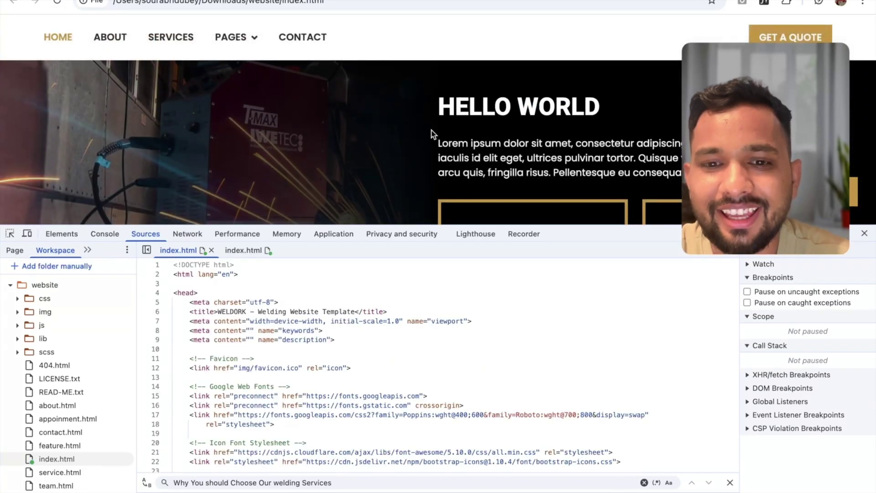